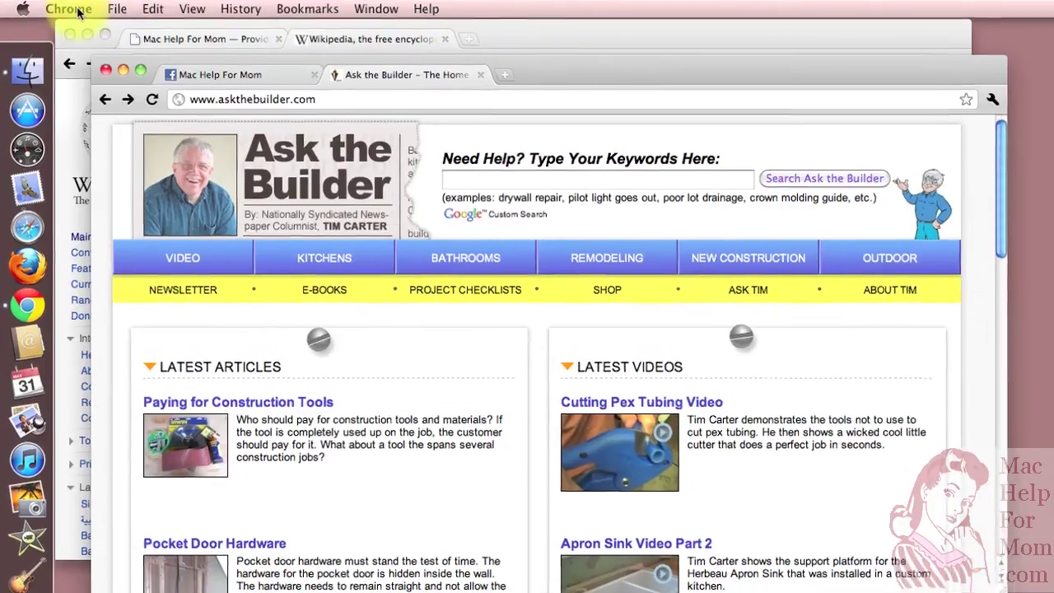
# - Set Chrome's On startup preference to 'Reopen the pages that were open last', then close Preferences
pyautogui.click(81, 10)
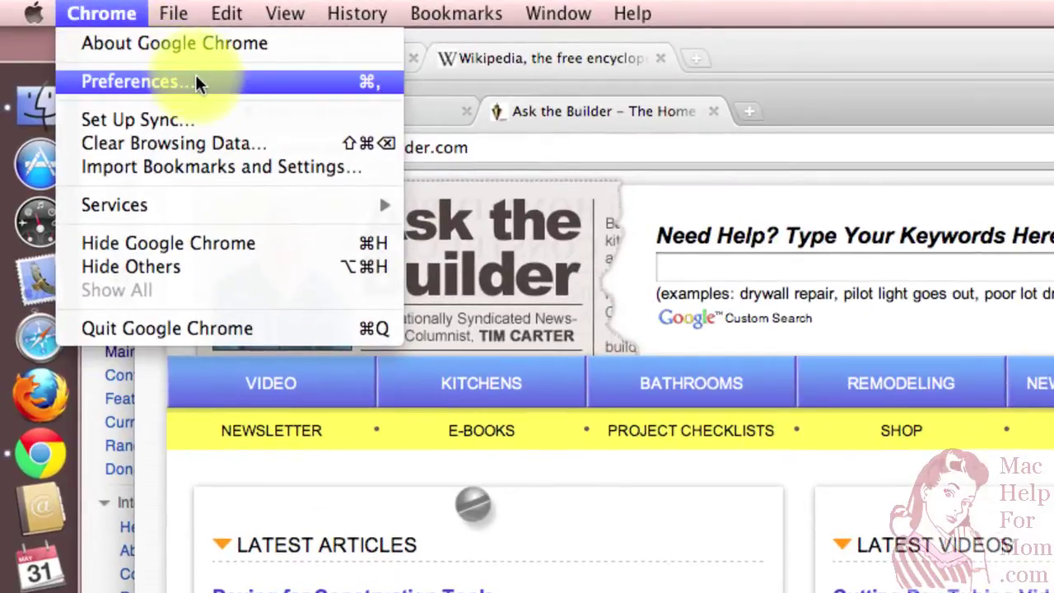
pyautogui.click(195, 75)
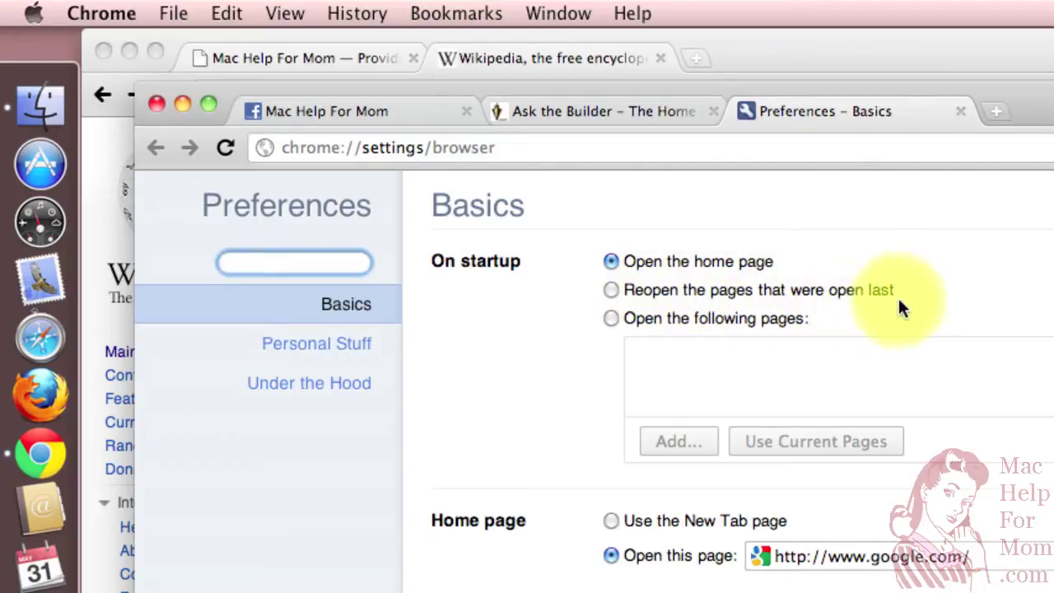
pyautogui.click(609, 290)
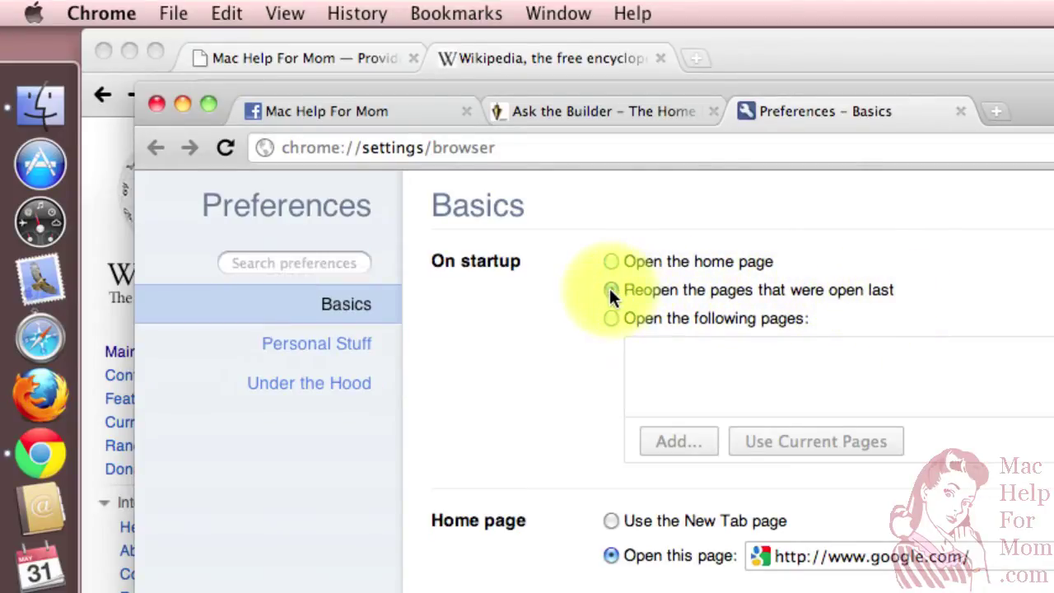
pyautogui.scroll(-1, 492, 372)
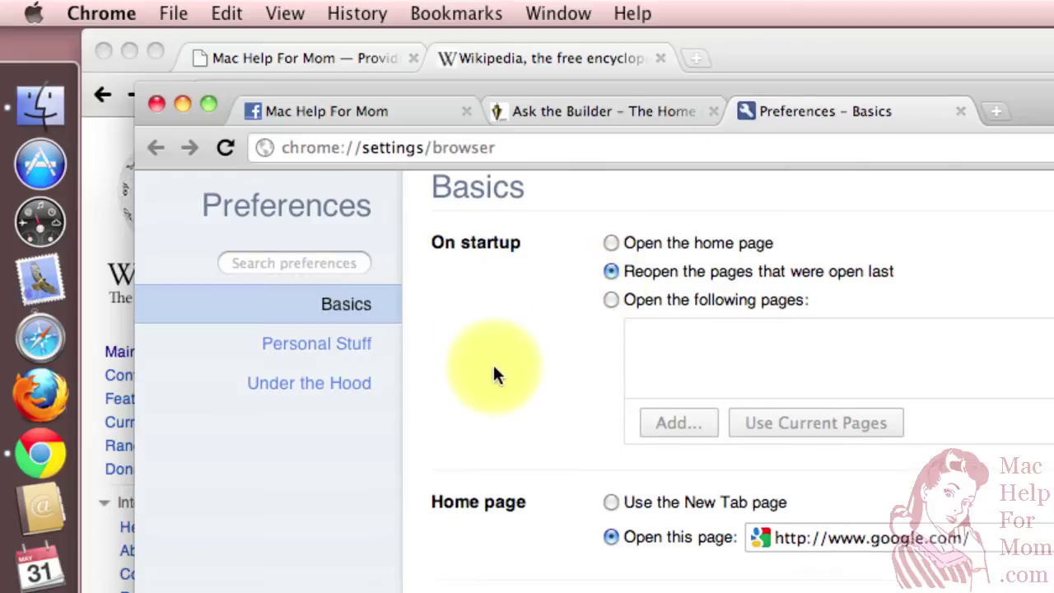
pyautogui.scroll(1, 492, 372)
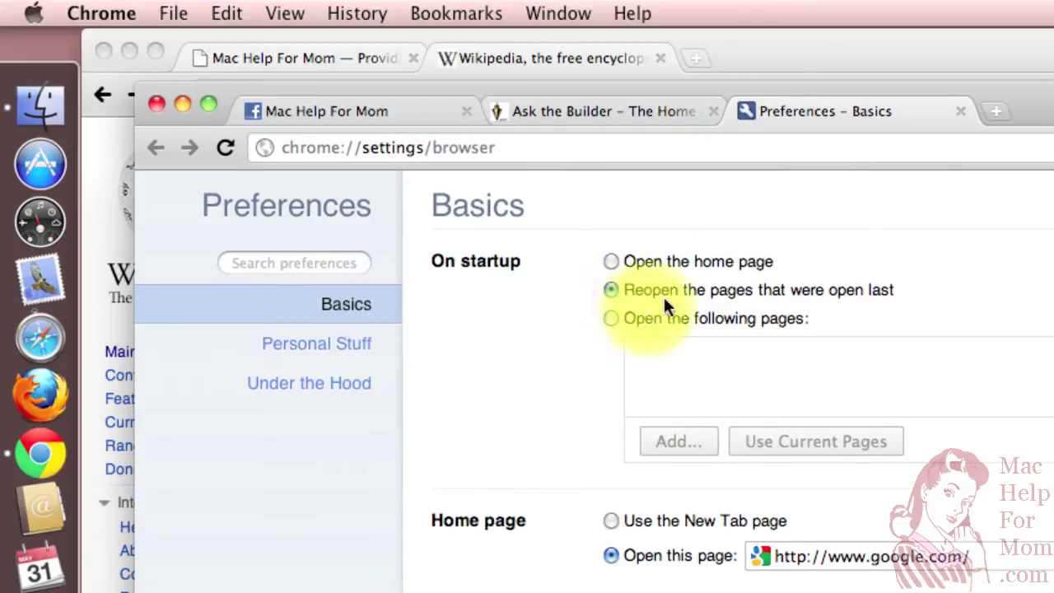
pyautogui.click(960, 112)
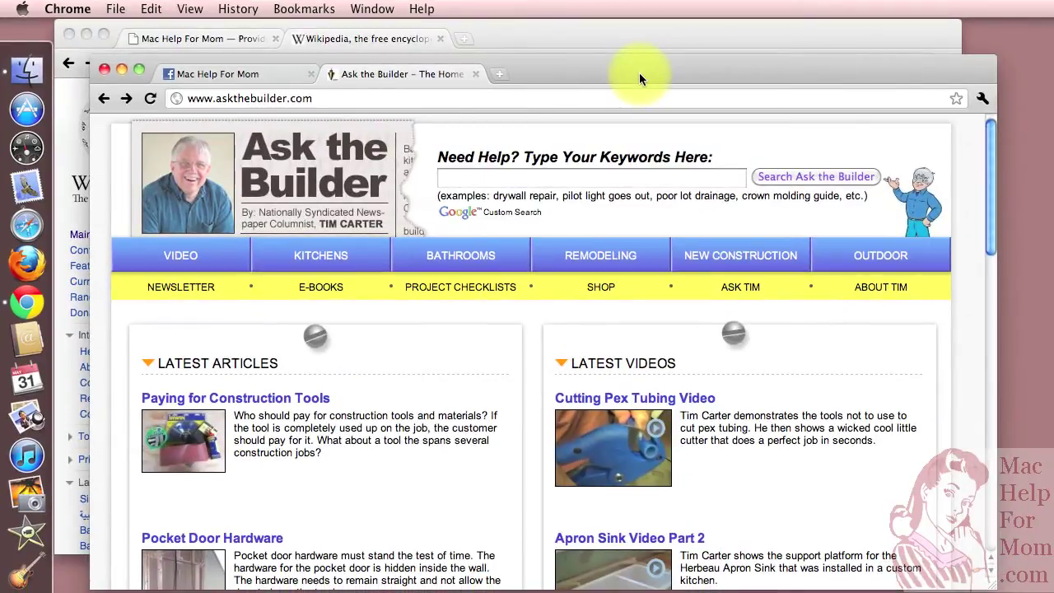
# - Quit Chrome with Cmd+Q and relaunch it from the Dock to restore previous windows
pyautogui.press('super+q')
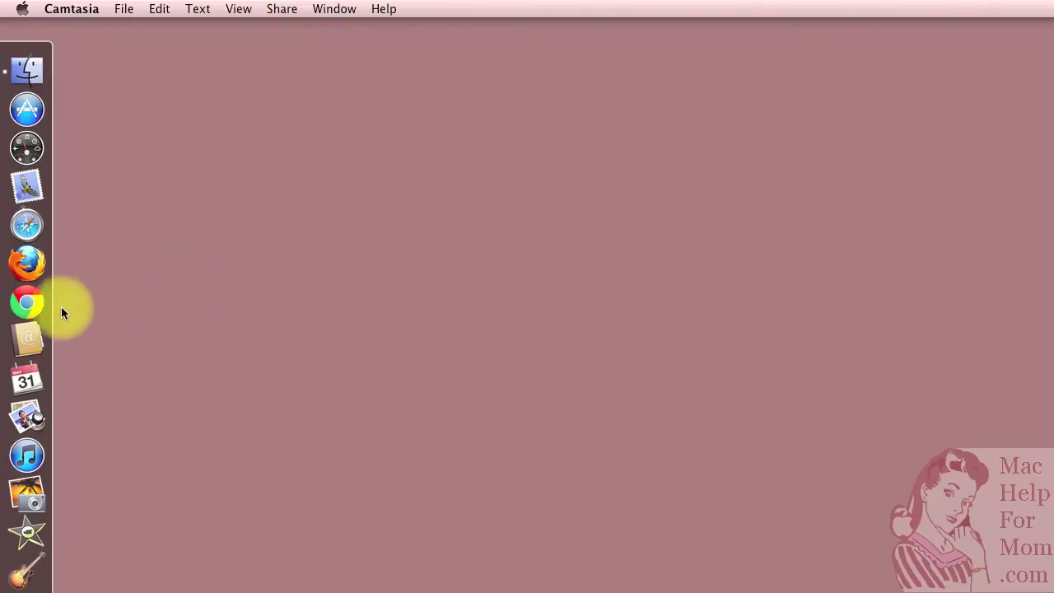
pyautogui.click(29, 305)
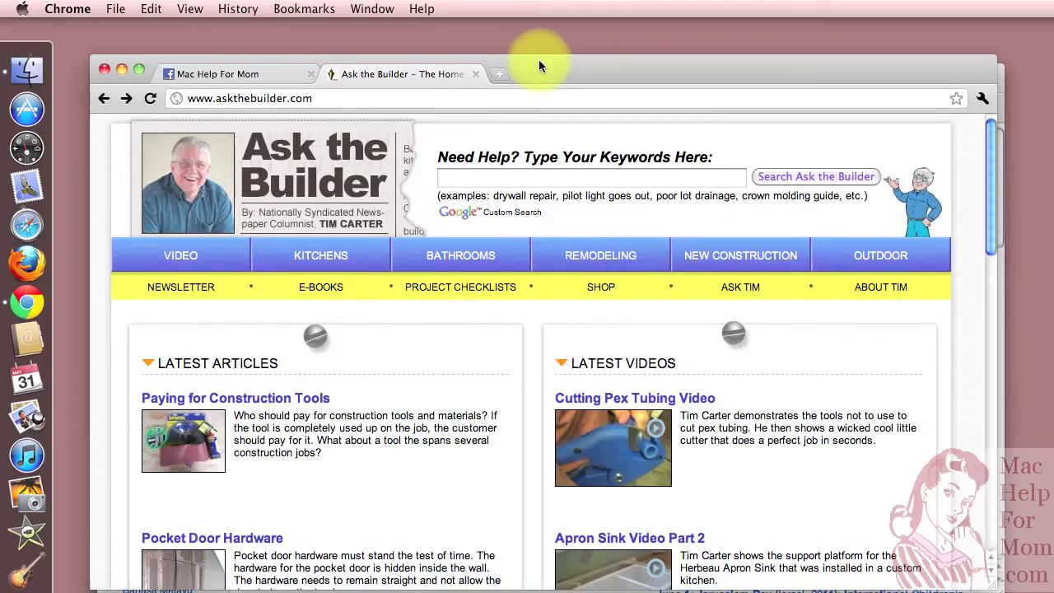
# - In the Wikipedia window, confirm the Mac Help For Mom tab kept its back history
pyautogui.moveTo(539, 59); pyautogui.dragTo(508, 28)
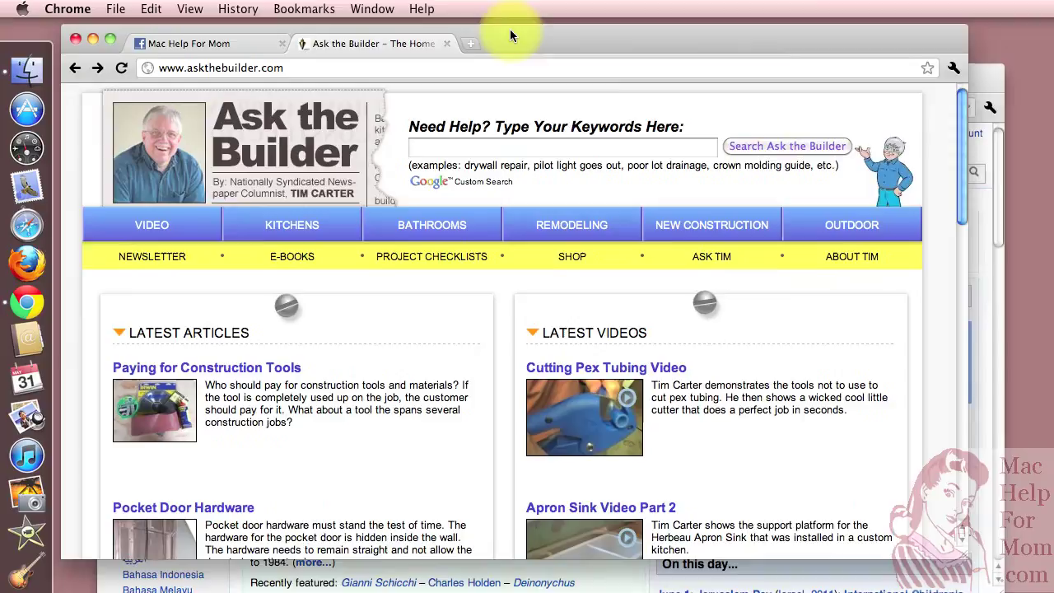
pyautogui.click(990, 79)
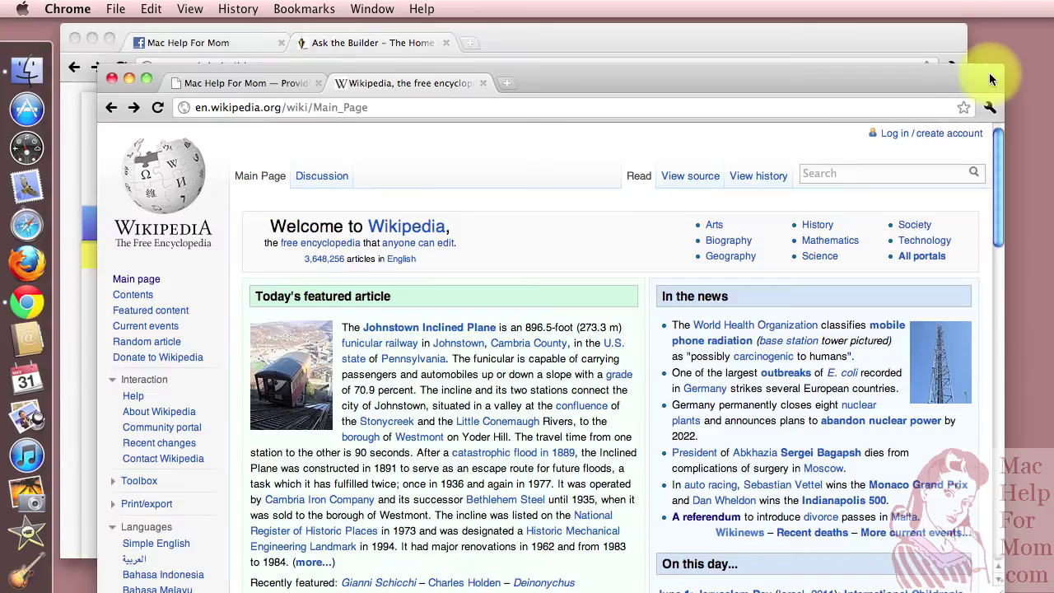
pyautogui.click(257, 86)
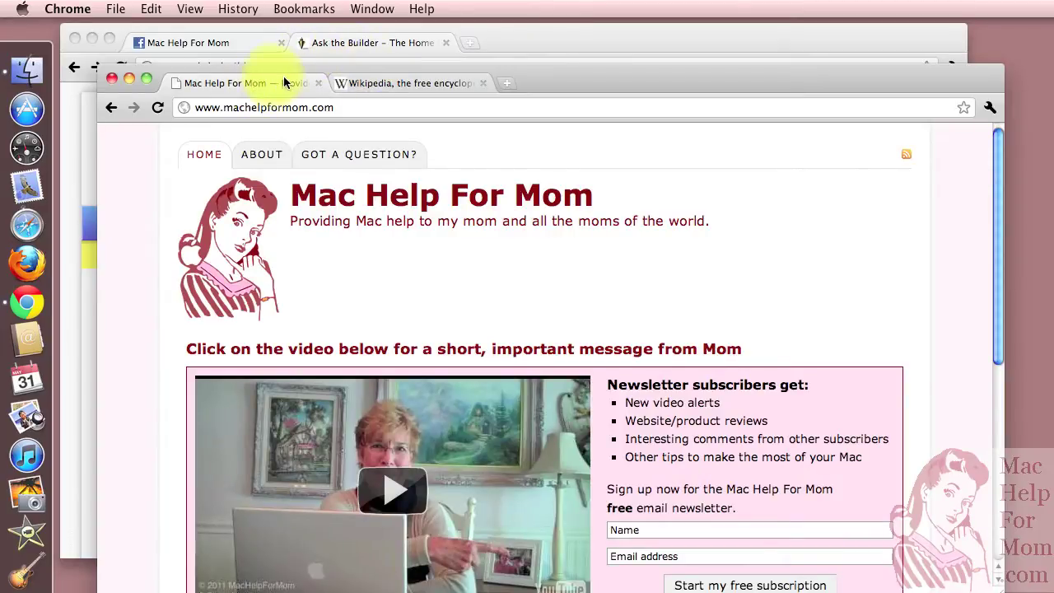
pyautogui.click(108, 110)
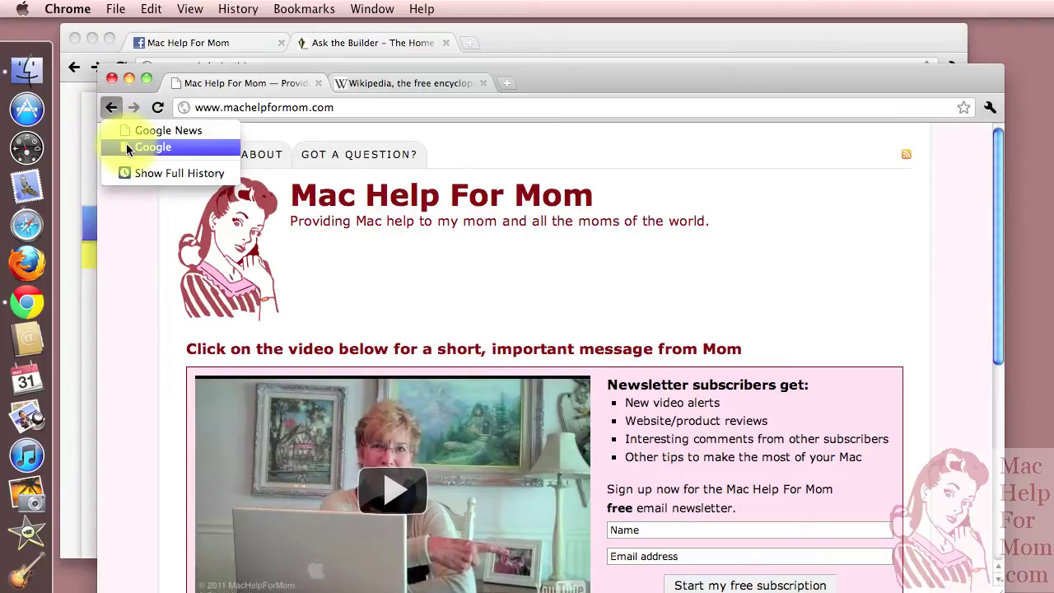
pyautogui.click(157, 79)
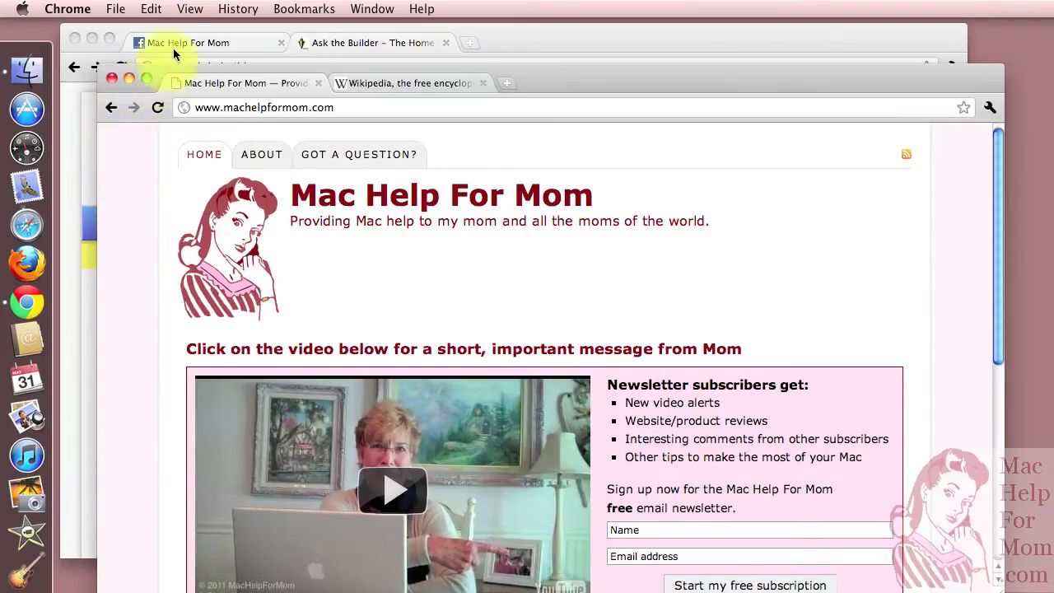
# - Confirm the Facebook window's back history and its Ask the Builder tab survived the restart
pyautogui.click(173, 48)
pyautogui.click(78, 70)
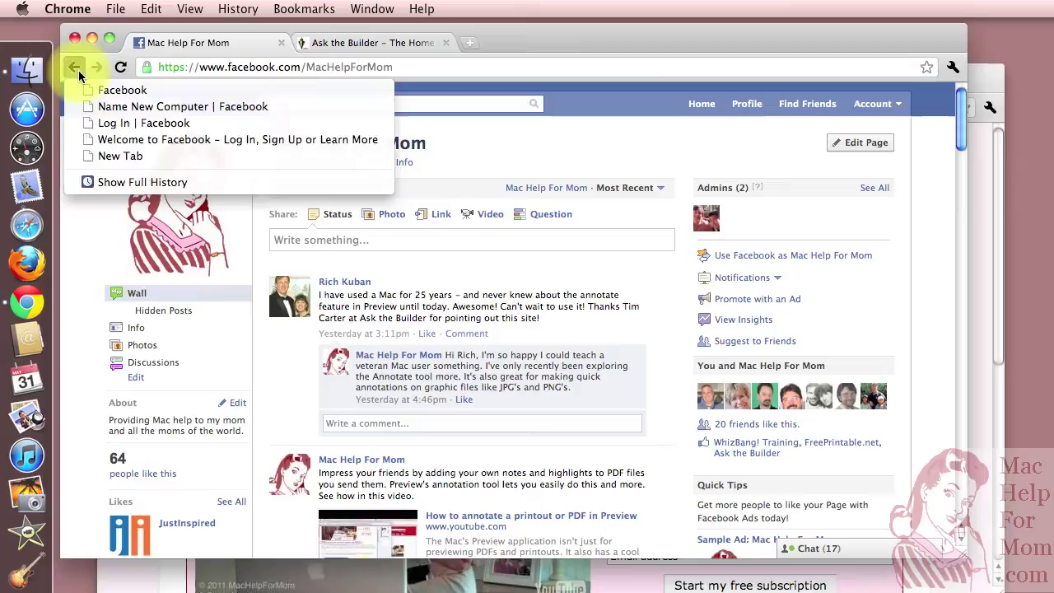
pyautogui.click(181, 42)
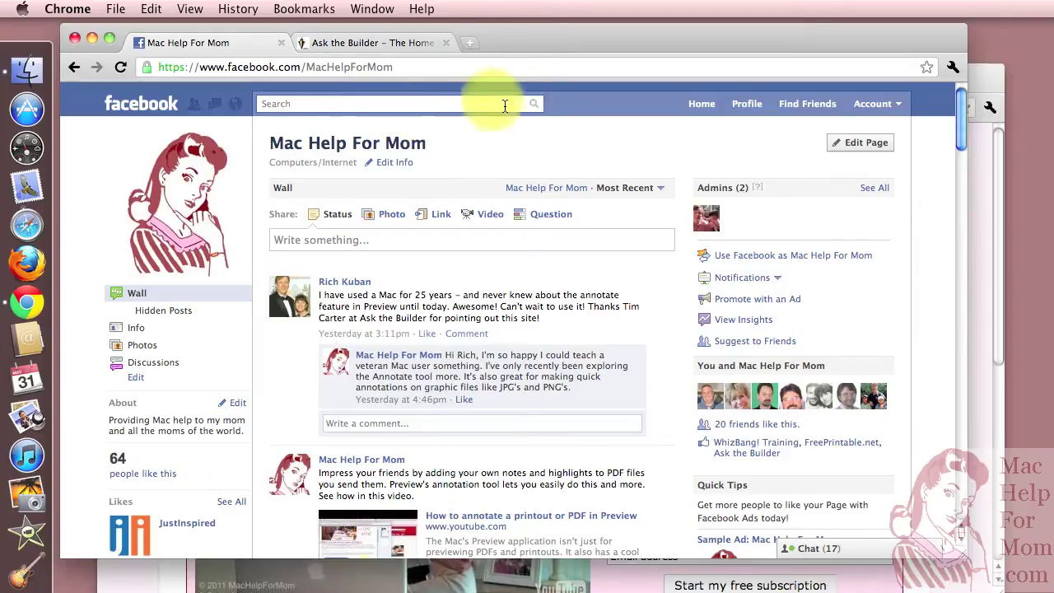
pyautogui.click(376, 42)
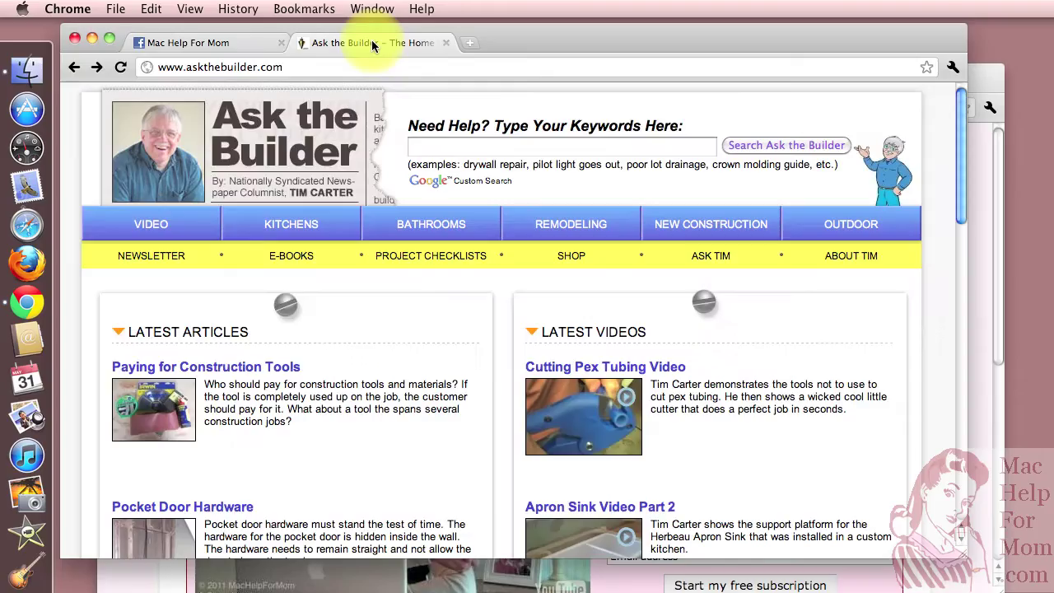
pyautogui.click(984, 83)
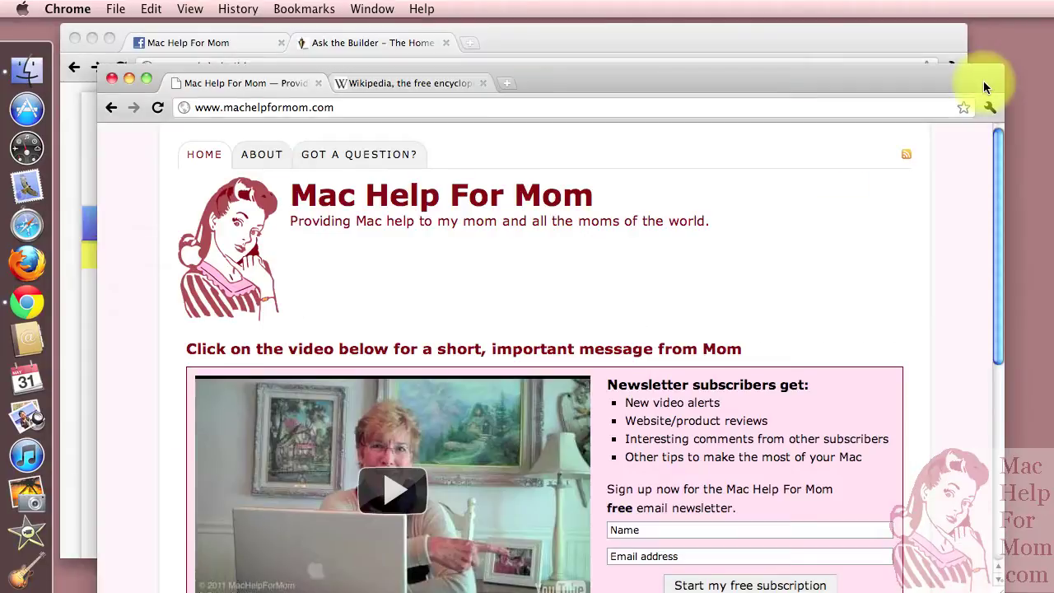
# - Change On startup to 'Open the home page', close Preferences, and quit Chrome with Cmd+Q
pyautogui.click(72, 10)
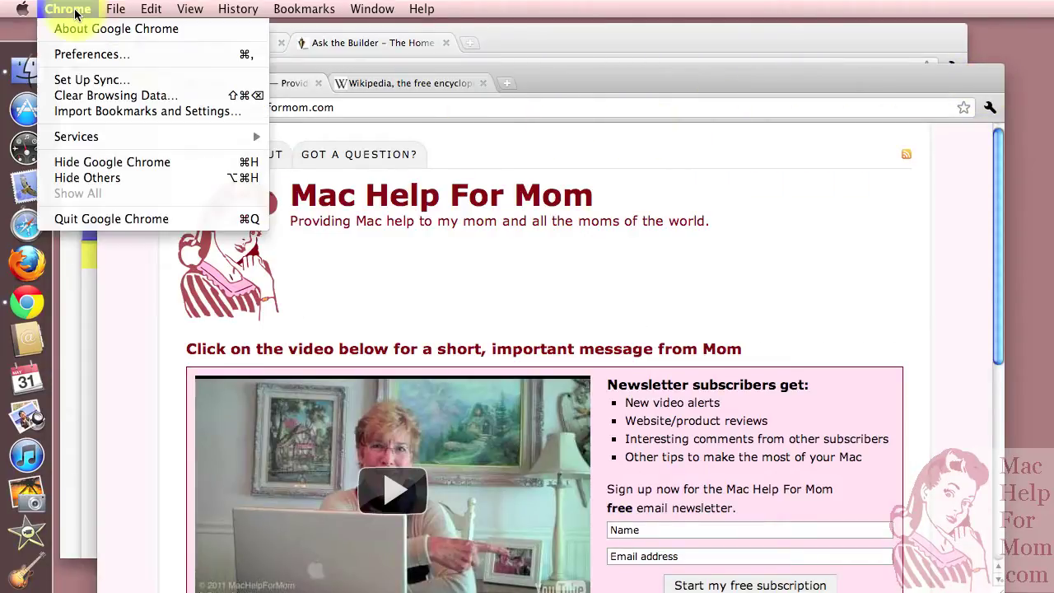
pyautogui.click(85, 54)
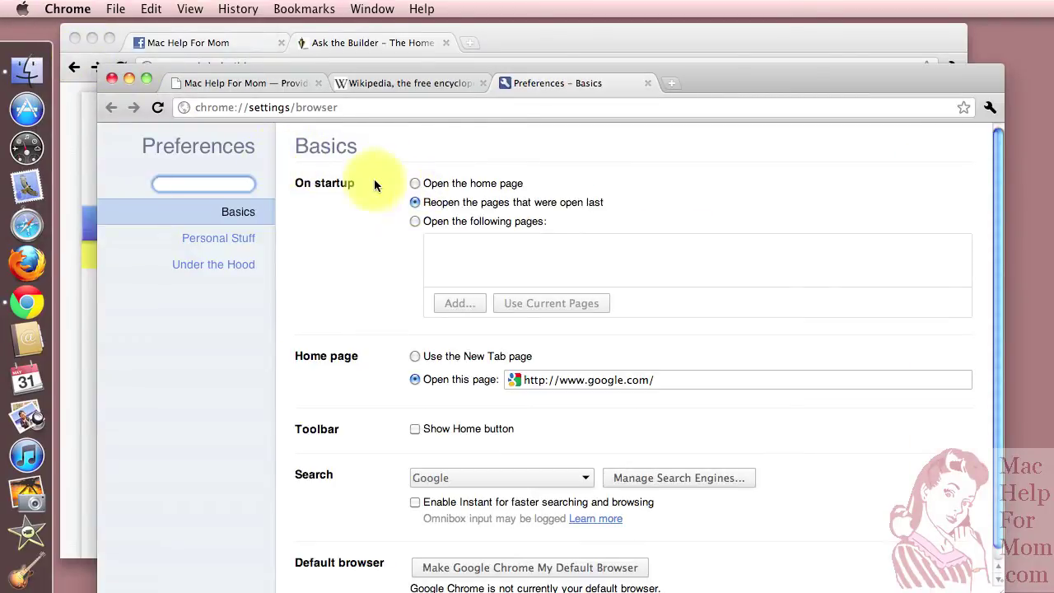
pyautogui.click(415, 185)
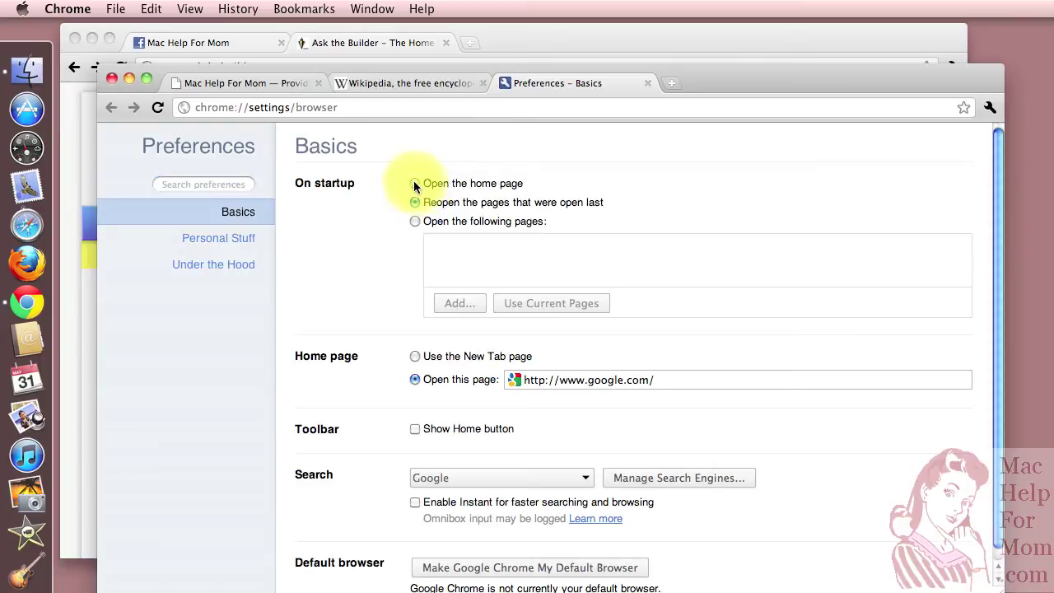
pyautogui.click(647, 83)
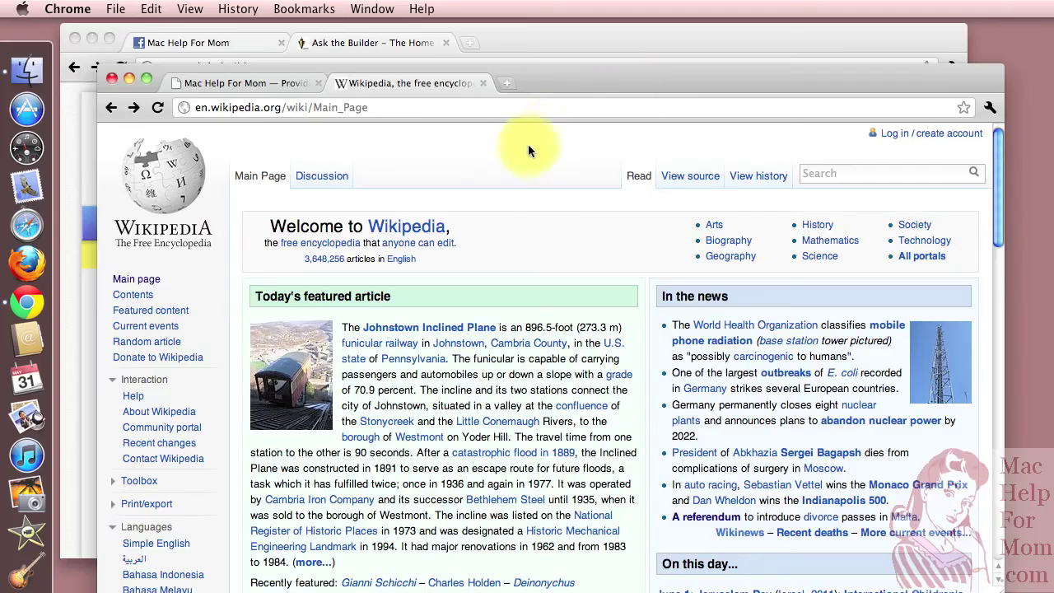
pyautogui.press('super+q')
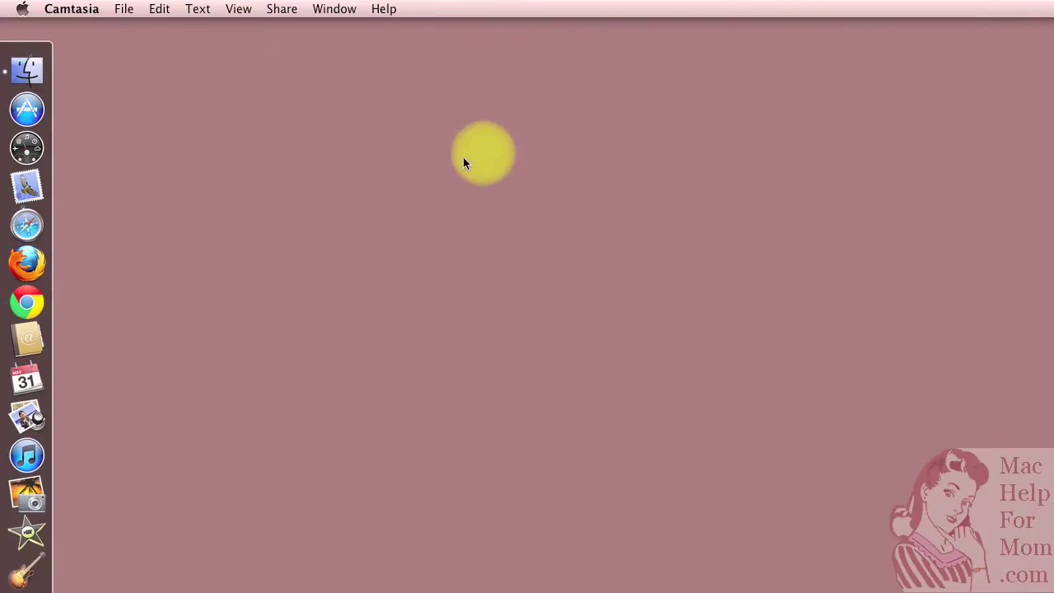
# - Launch Chrome from the Dock, opening a single window with the Google homepage
pyautogui.click(32, 307)
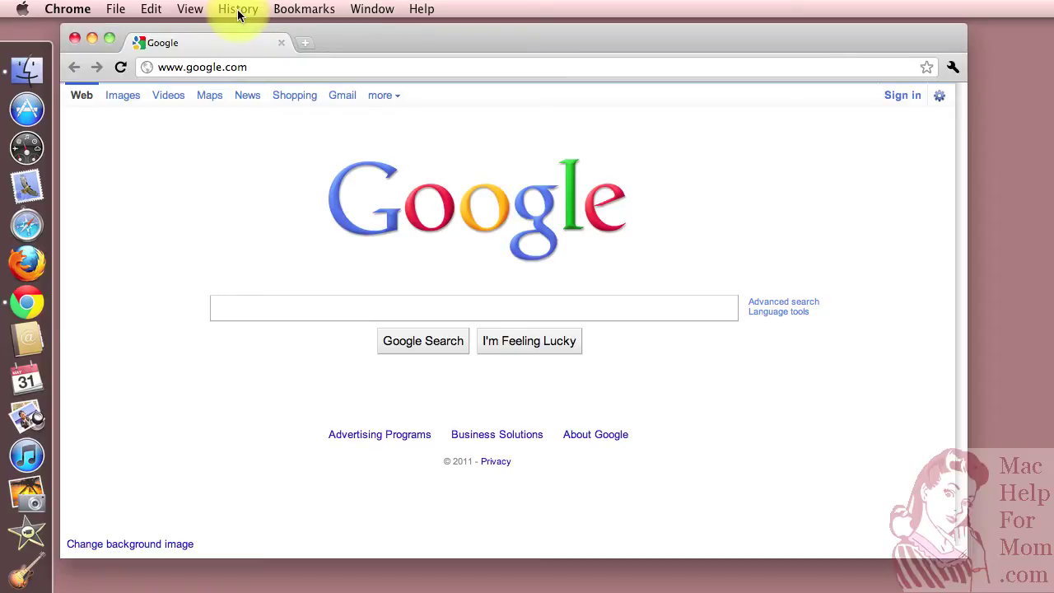
# - Restore the first recently closed '2 Tabs' window (Mac Help For Mom, Ask the Builder) from History
pyautogui.click(238, 10)
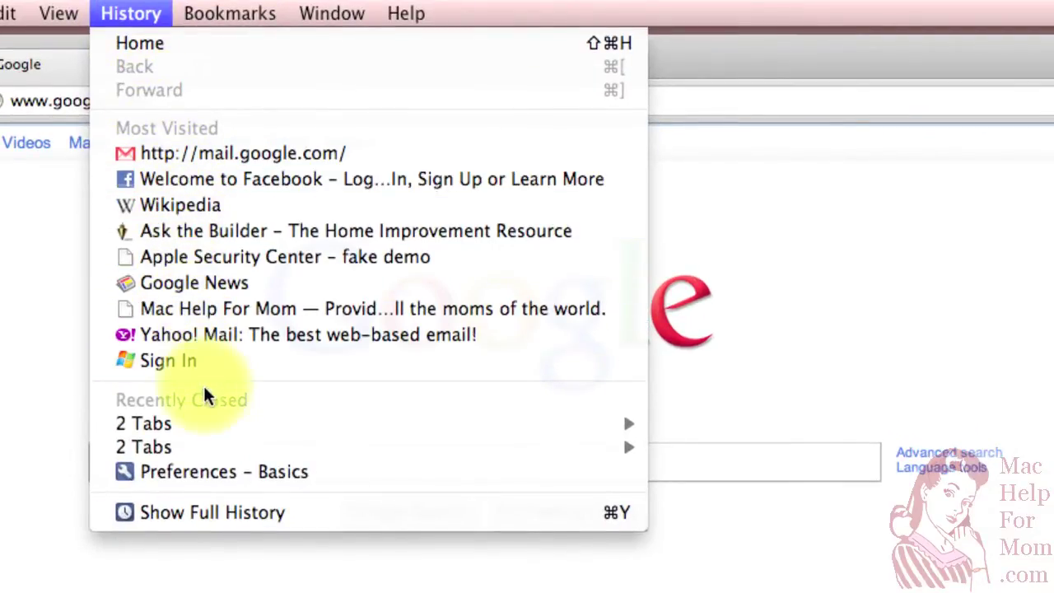
pyautogui.moveTo(362, 423)
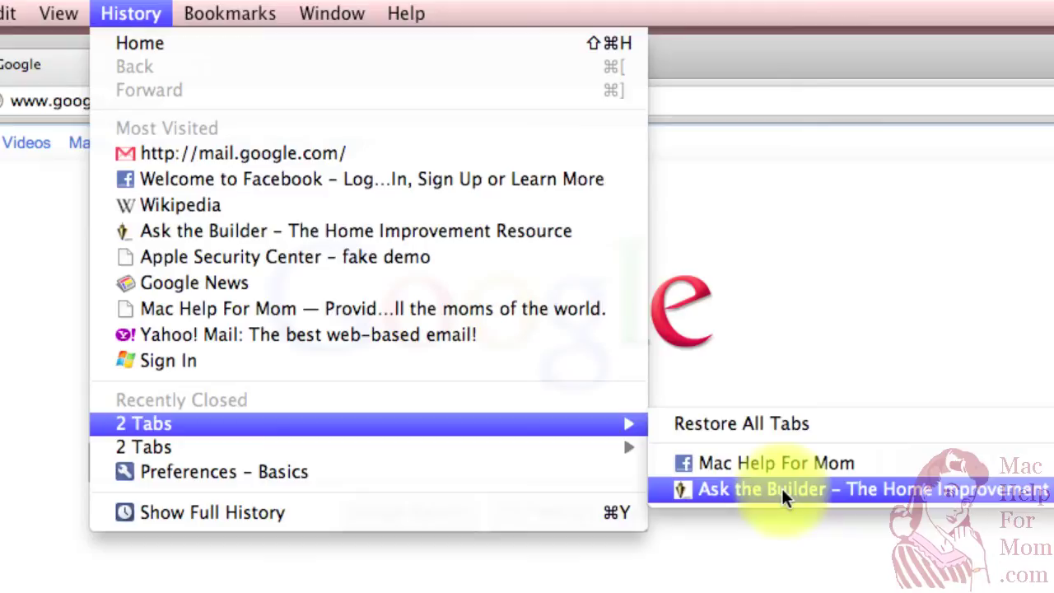
pyautogui.moveTo(329, 423)
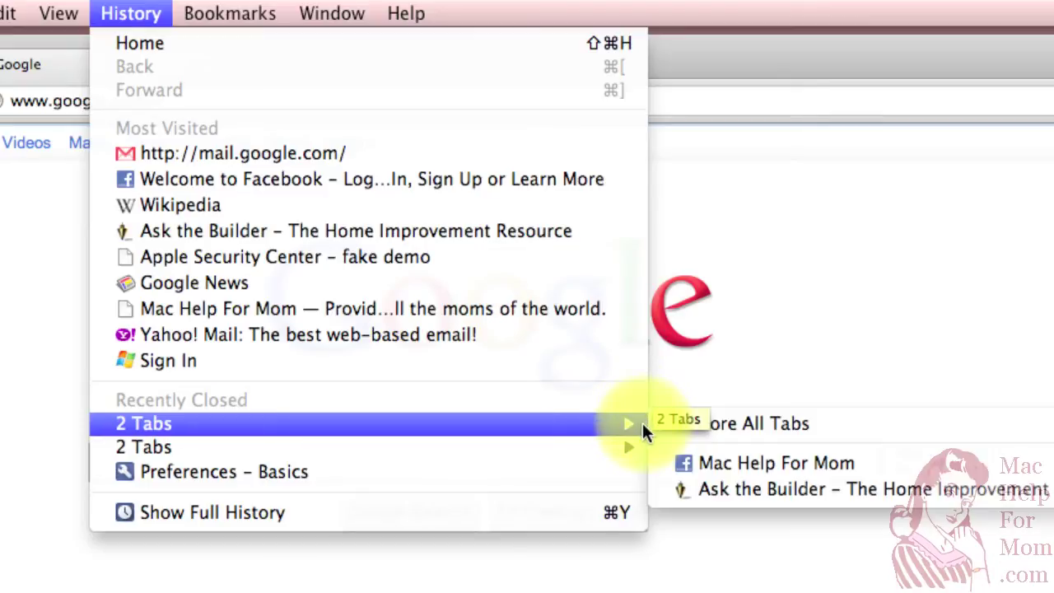
pyautogui.click(764, 424)
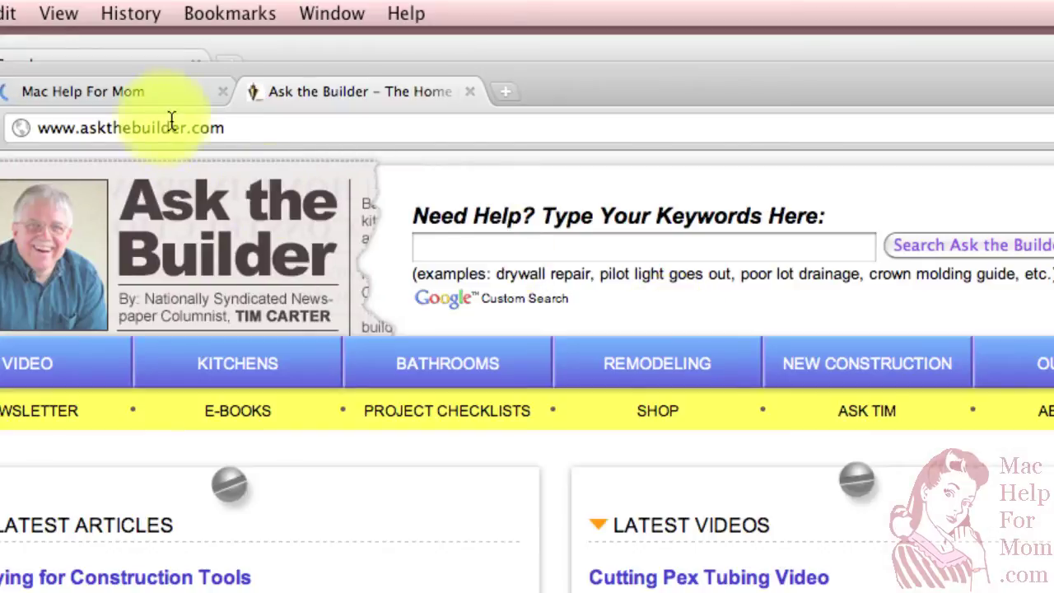
# - Restore the remaining '2 Tabs' window from History, then close the Google window
pyautogui.click(138, 14)
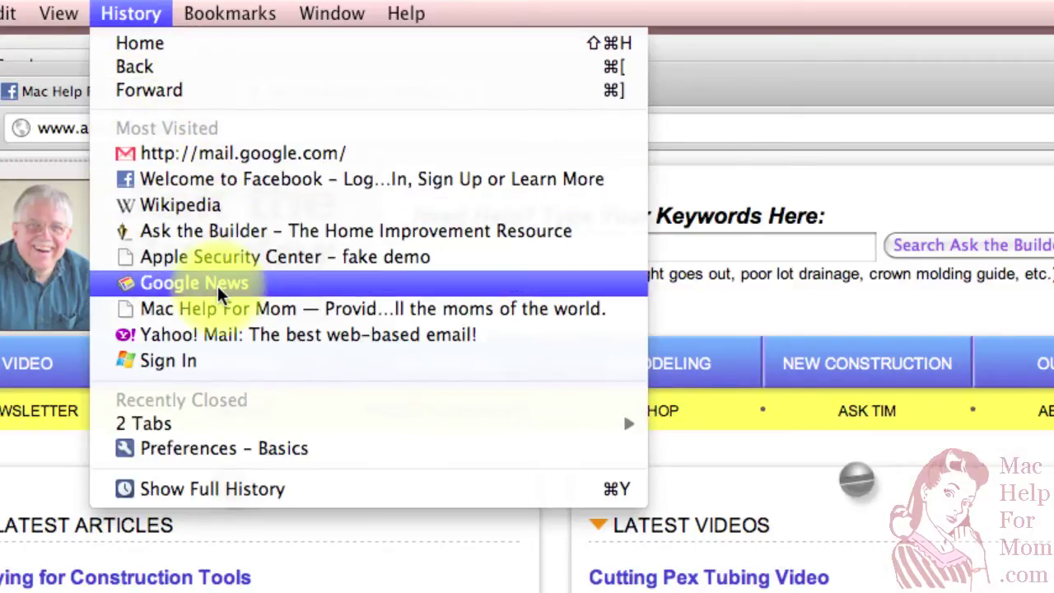
pyautogui.moveTo(247, 423)
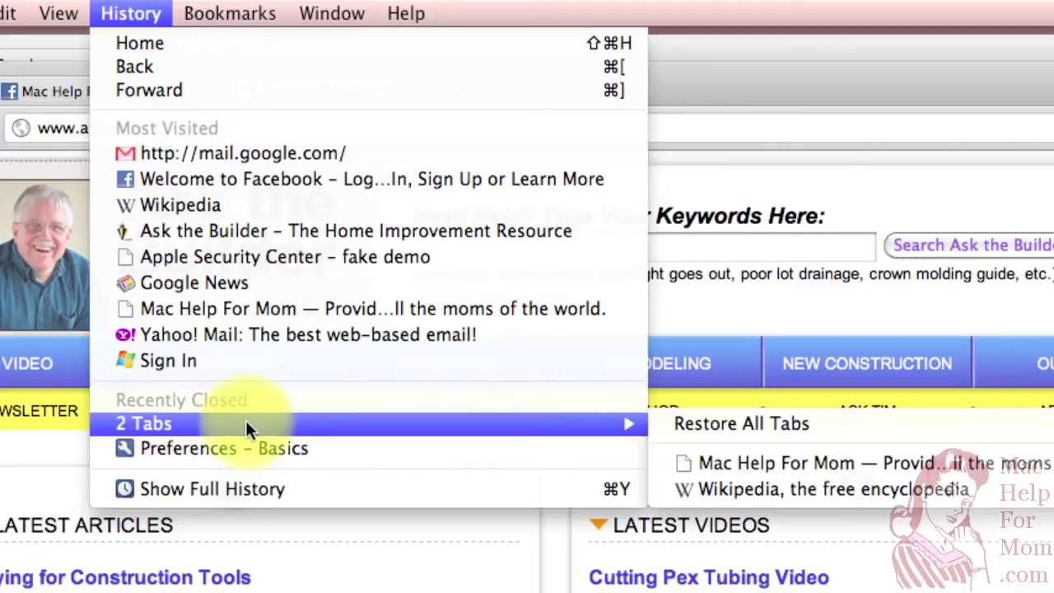
pyautogui.click(679, 426)
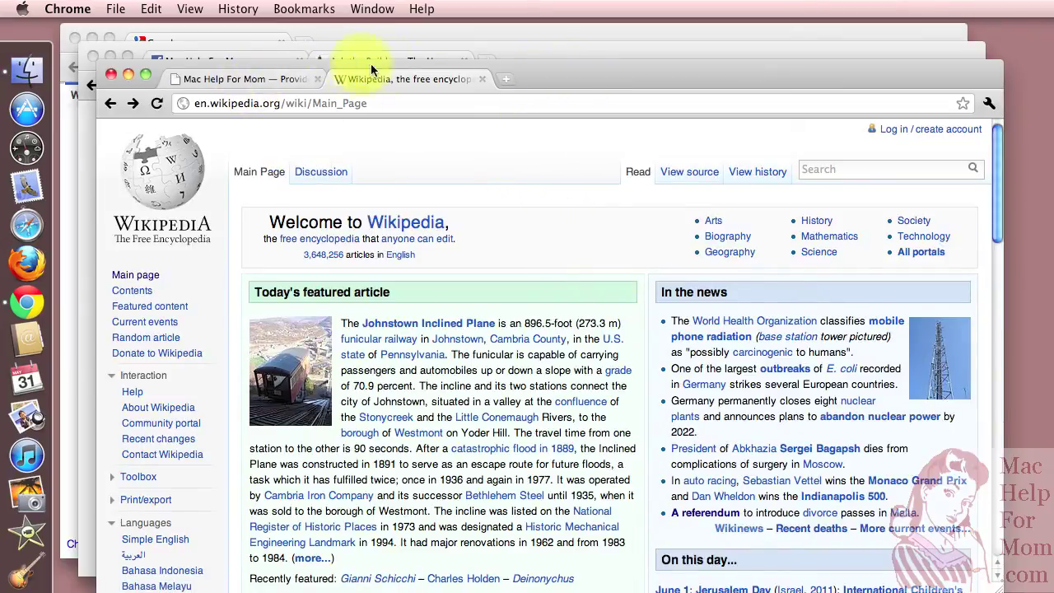
pyautogui.click(490, 50)
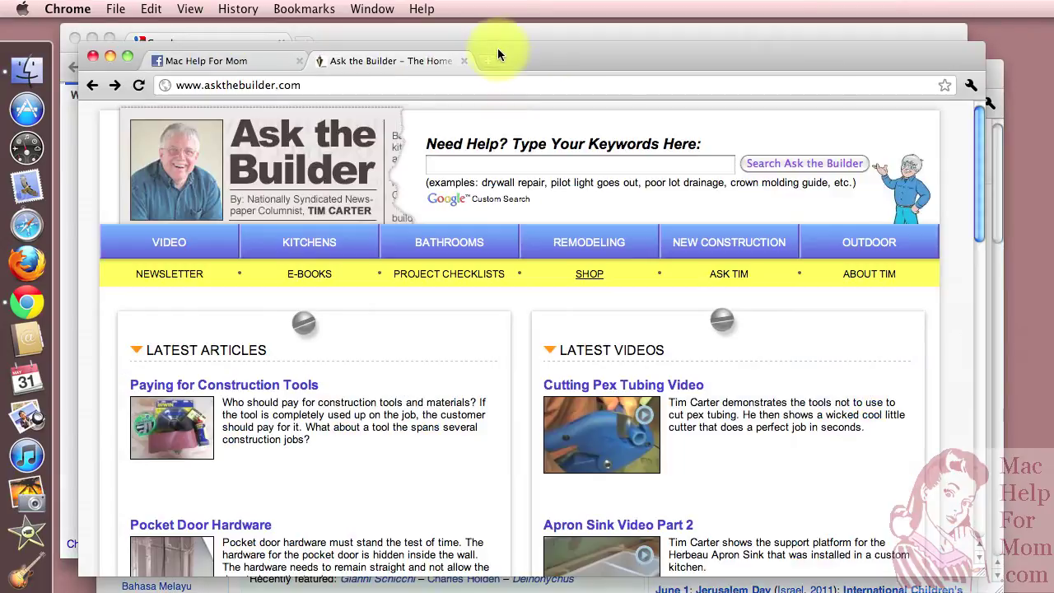
pyautogui.click(315, 28)
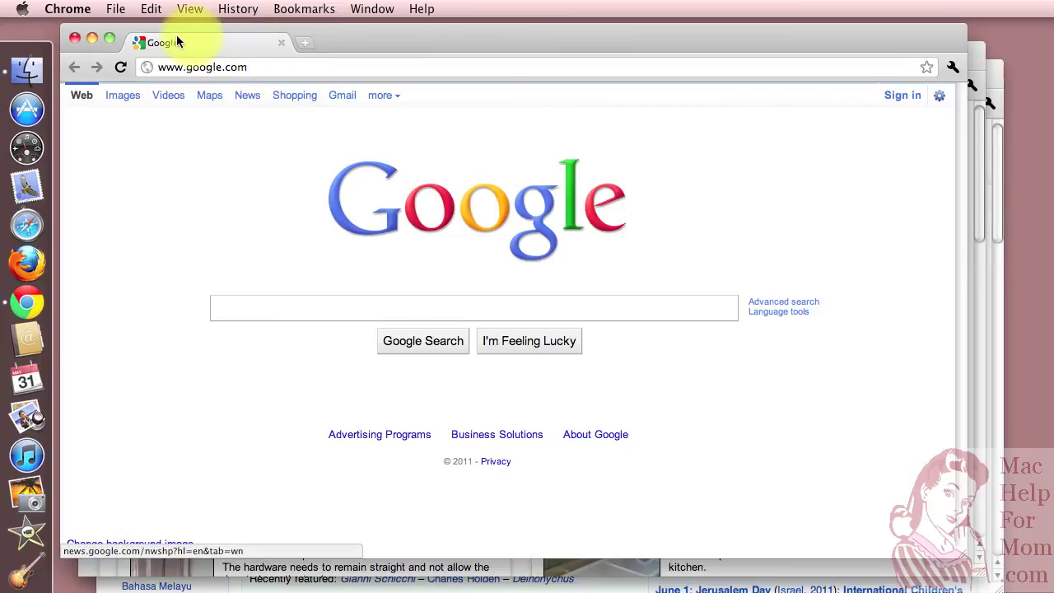
pyautogui.click(75, 40)
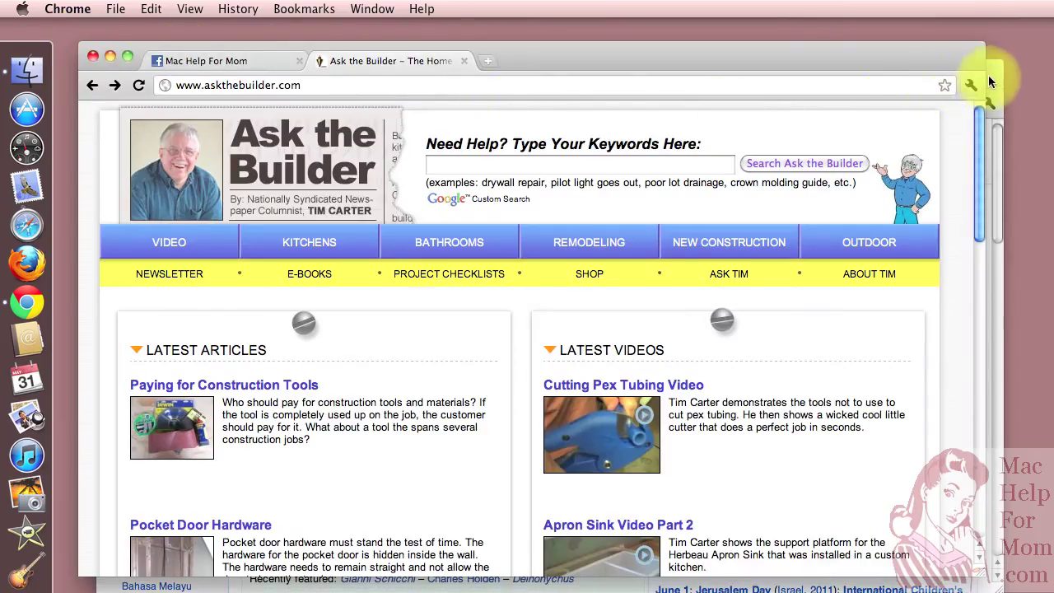
pyautogui.press('super+shift+t')
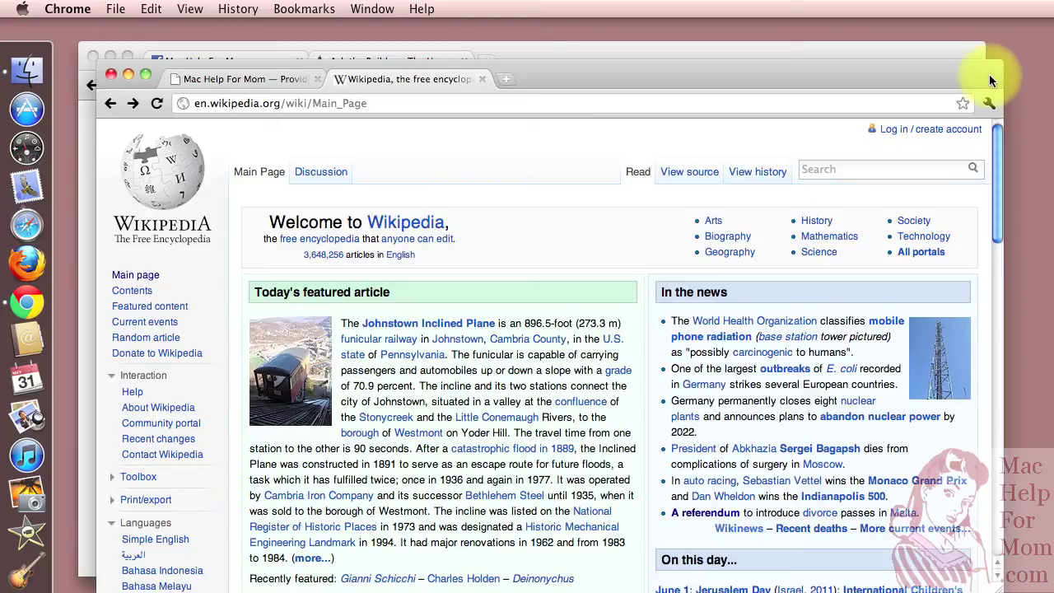